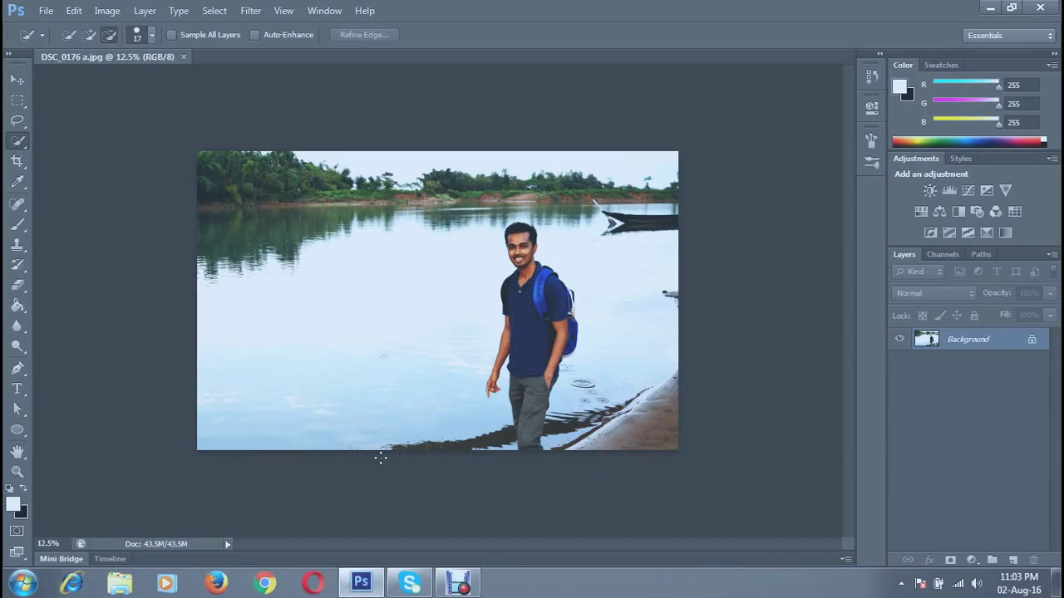
# Step: Paint a Quick Selection over the man from head to legs, then switch to Subtract mode
pyautogui.click(16, 204)
pyautogui.click(18, 143)
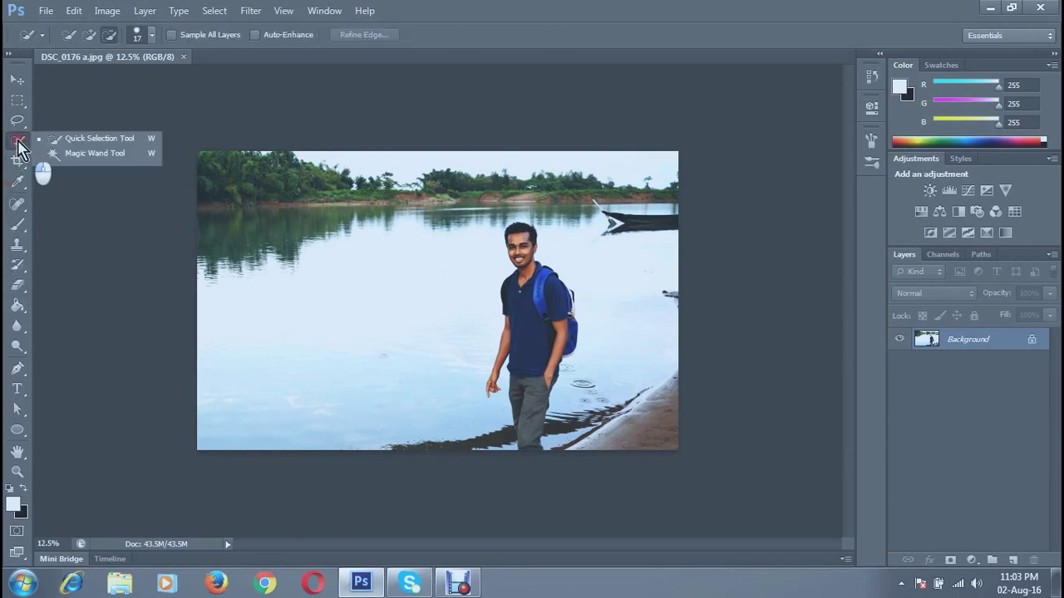
pyautogui.click(78, 138)
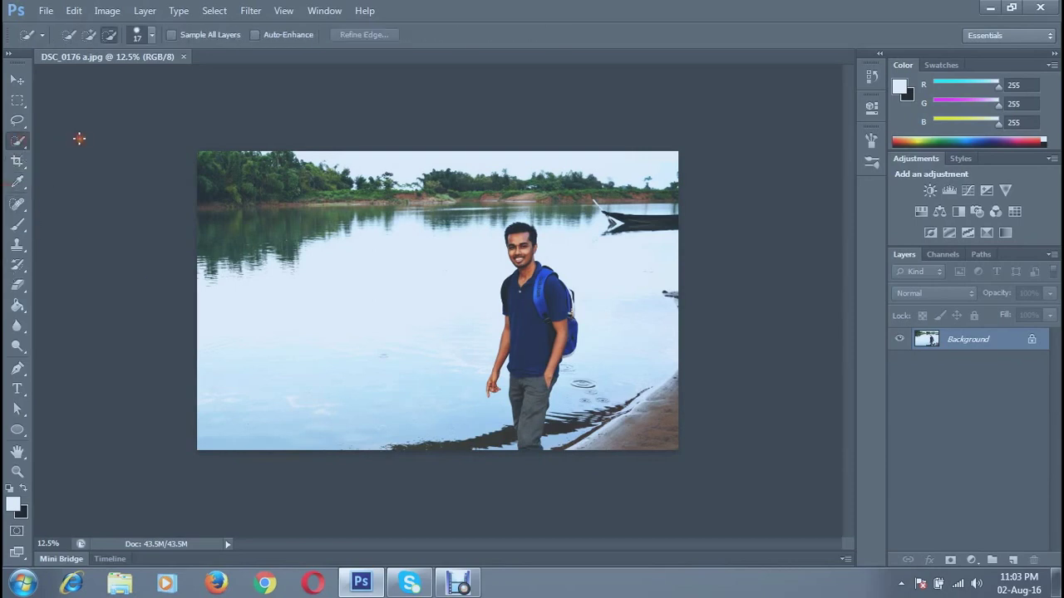
pyautogui.click(18, 143)
pyautogui.click(62, 141)
pyautogui.moveTo(515, 229); pyautogui.dragTo(521, 424)
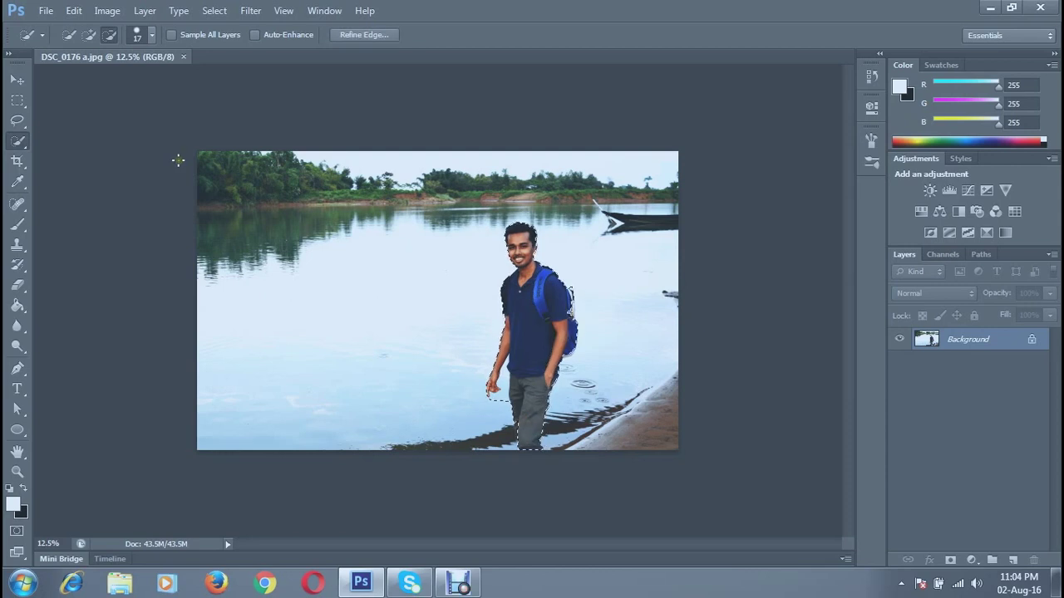
pyautogui.click(108, 39)
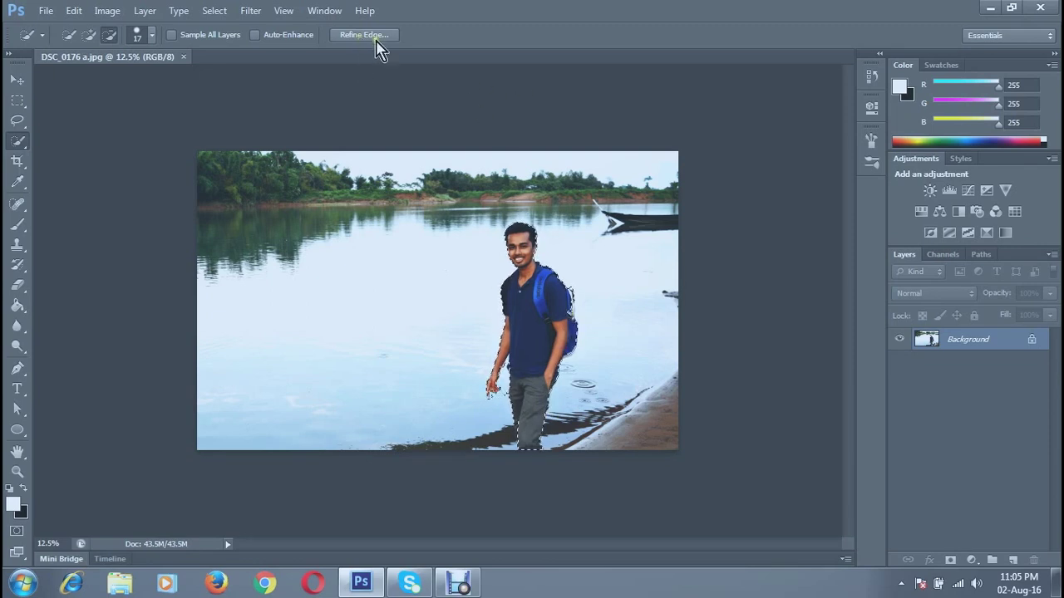
# Step: Use Refine Edge to refine the selection along the man's hair and left arm
pyautogui.rightClick(430, 215)
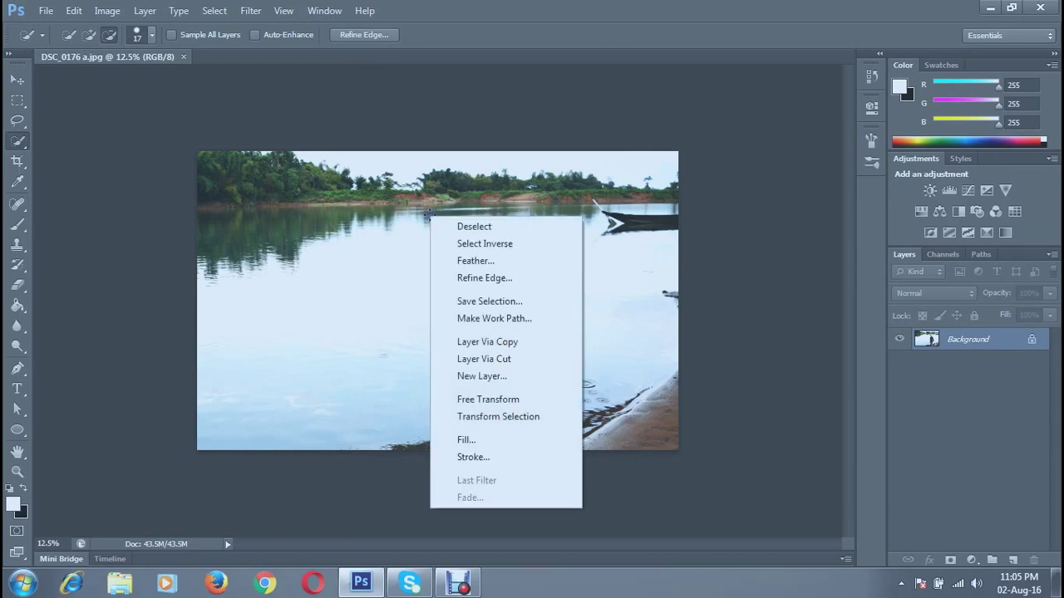
pyautogui.click(489, 279)
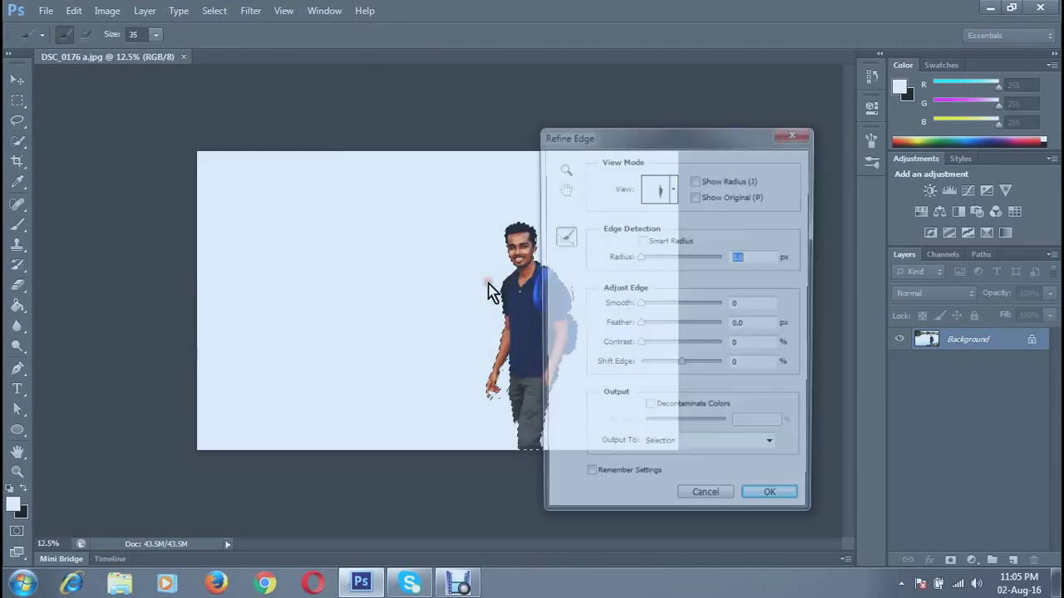
pyautogui.moveTo(642, 137); pyautogui.dragTo(261, 138)
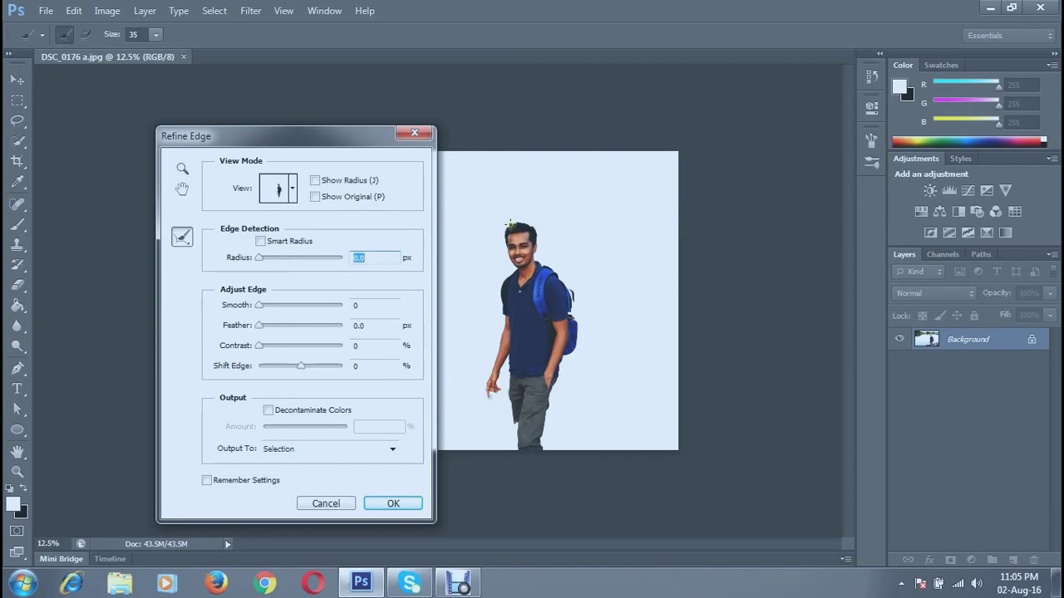
pyautogui.moveTo(511, 224)
pyautogui.mouseDown()
pyautogui.moveTo(539, 262)
pyautogui.moveTo(575, 291)
pyautogui.moveTo(582, 340)
pyautogui.moveTo(600, 347)
pyautogui.moveTo(579, 336)
pyautogui.moveTo(557, 364)
pyautogui.moveTo(545, 430)
pyautogui.mouseUp()
pyautogui.moveTo(499, 303)
pyautogui.mouseDown()
pyautogui.moveTo(502, 335)
pyautogui.moveTo(498, 324)
pyautogui.mouseUp()
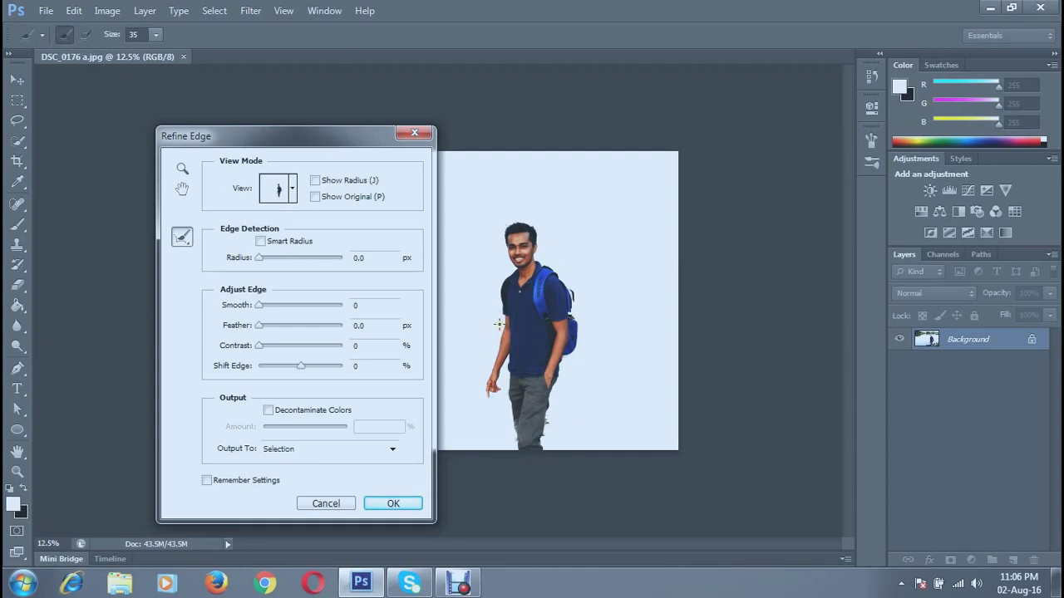
pyautogui.click(393, 503)
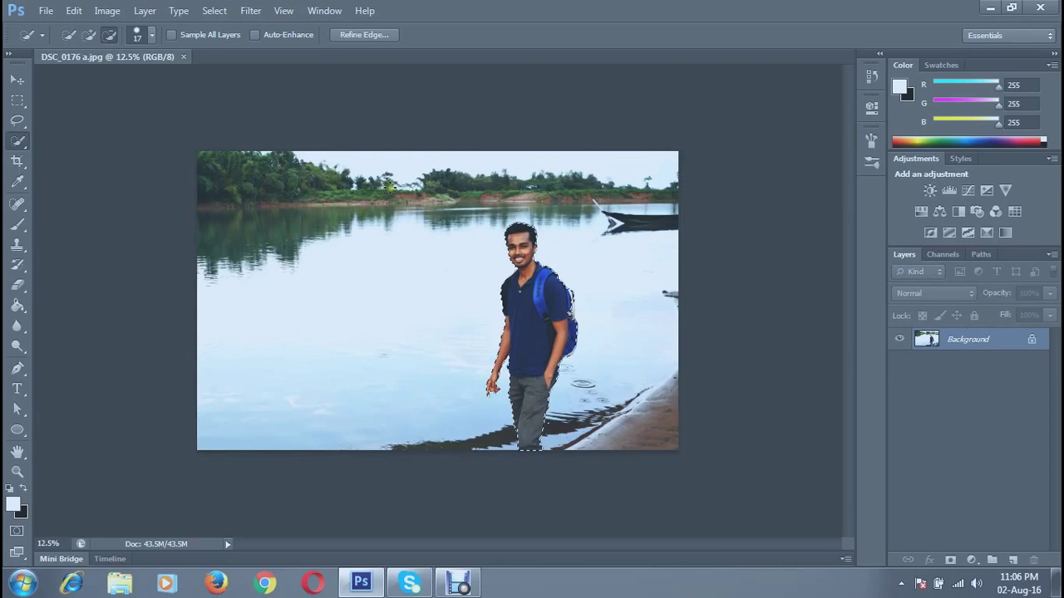
# Step: Invert the selection so the river background is selected instead of the man
pyautogui.click(214, 10)
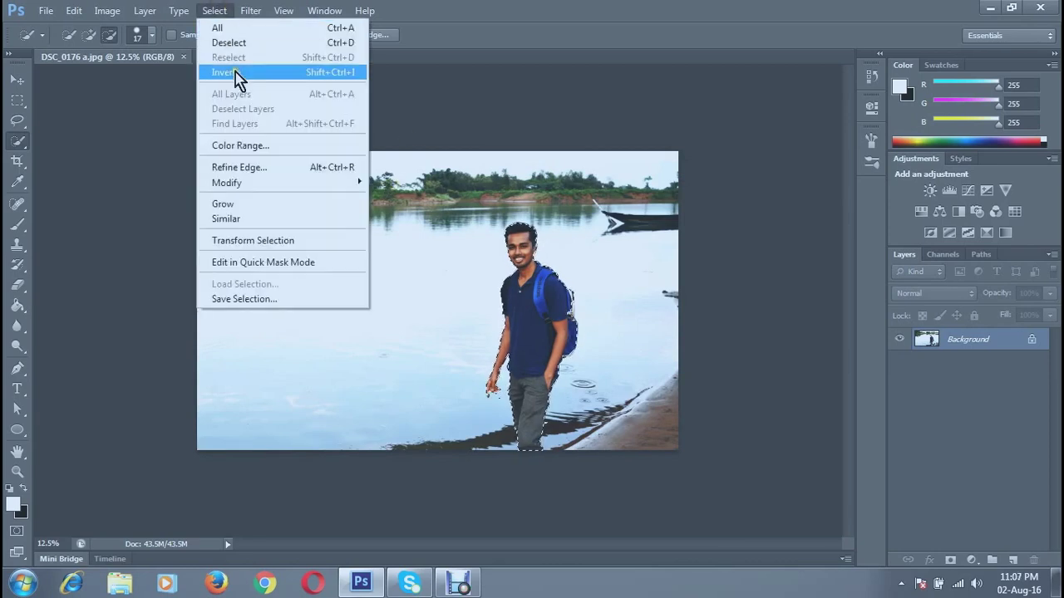
pyautogui.click(236, 74)
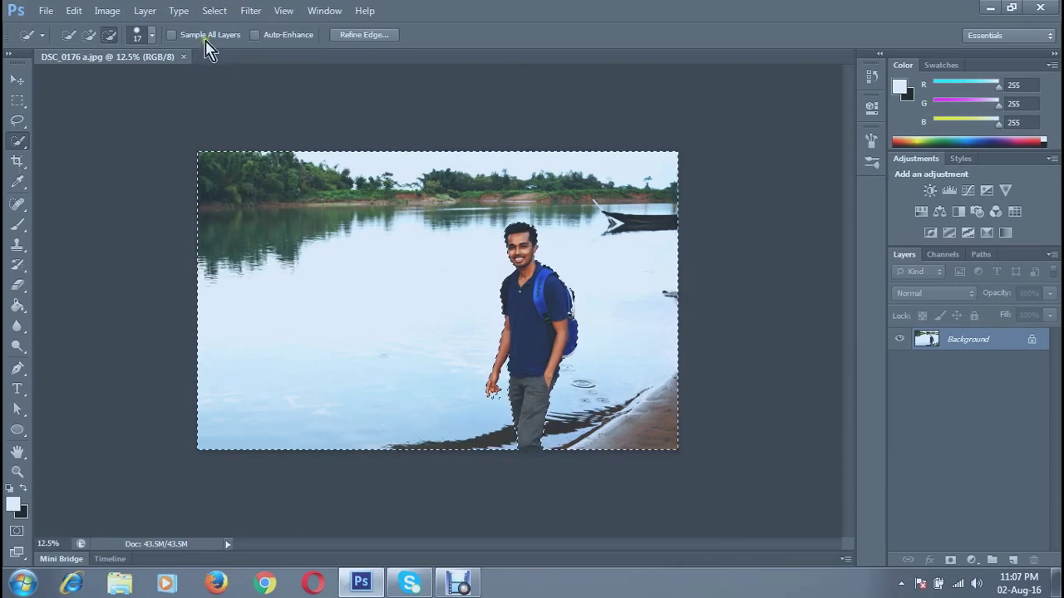
# Step: Open the Lens Blur filter from Filter > Blur for the selected background
pyautogui.click(250, 20)
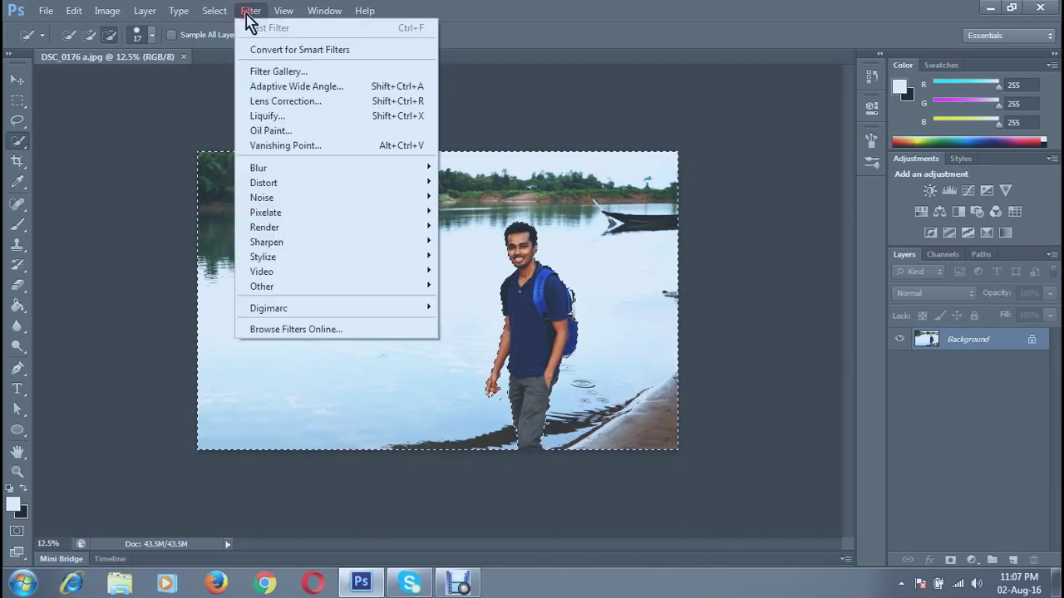
pyautogui.moveTo(272, 171)
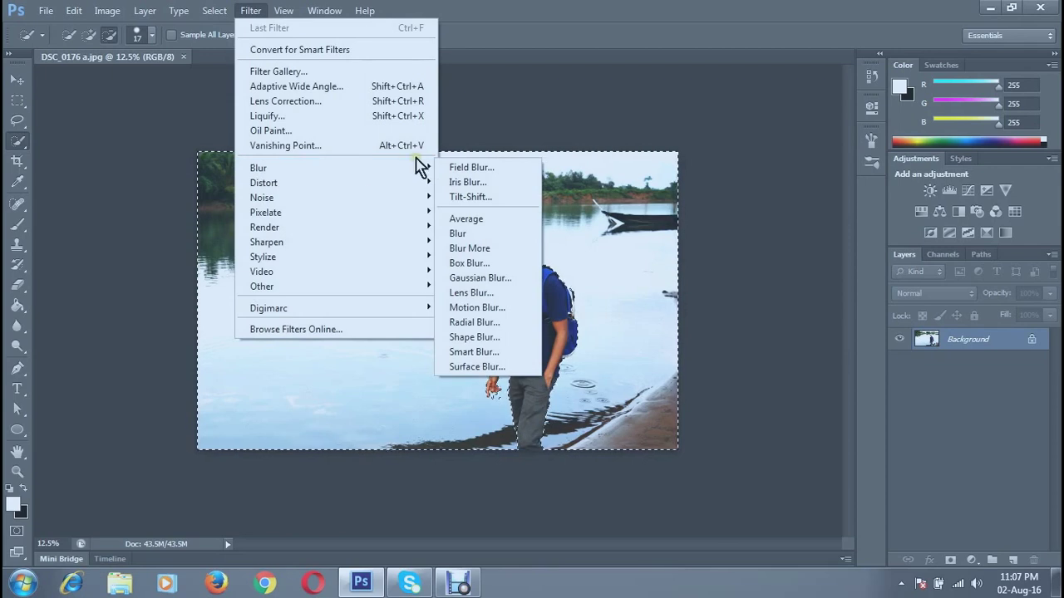
pyautogui.click(373, 172)
pyautogui.moveTo(418, 172)
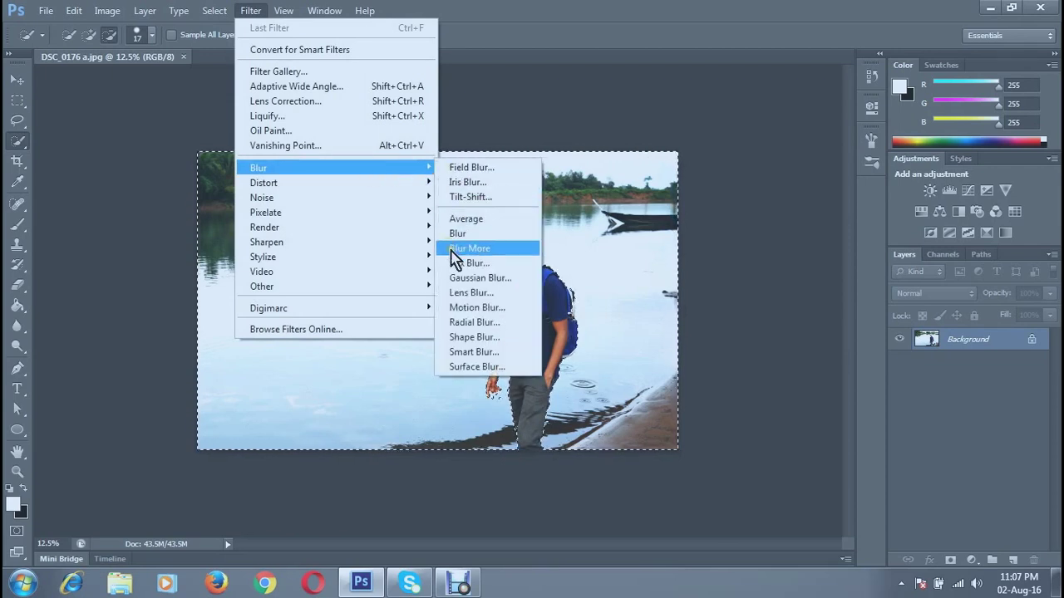
pyautogui.click(487, 293)
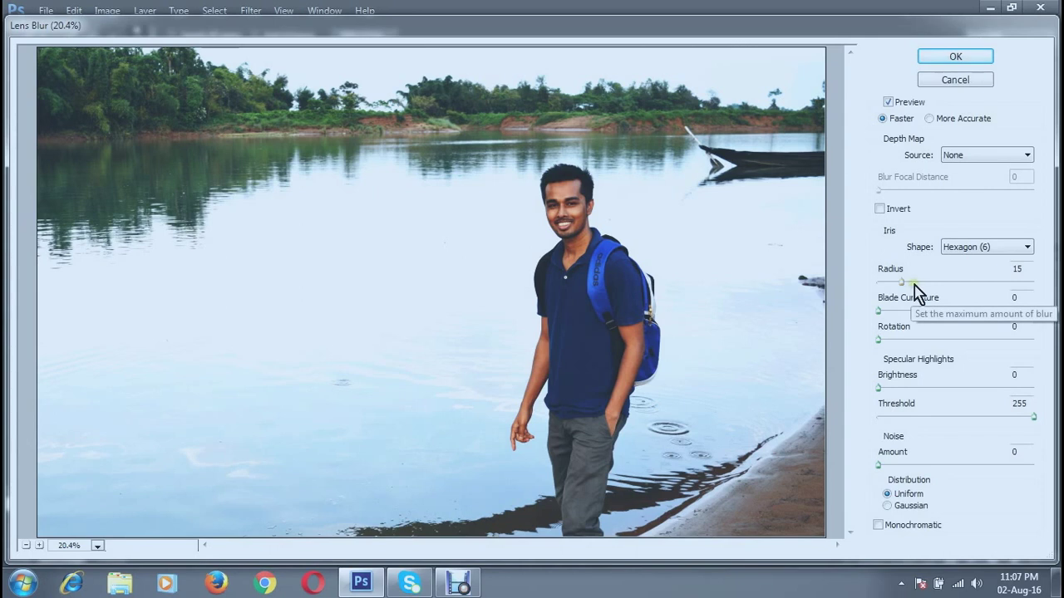
# Step: Raise the Lens Blur radius to its maximum of 100 and apply it
pyautogui.click(958, 282)
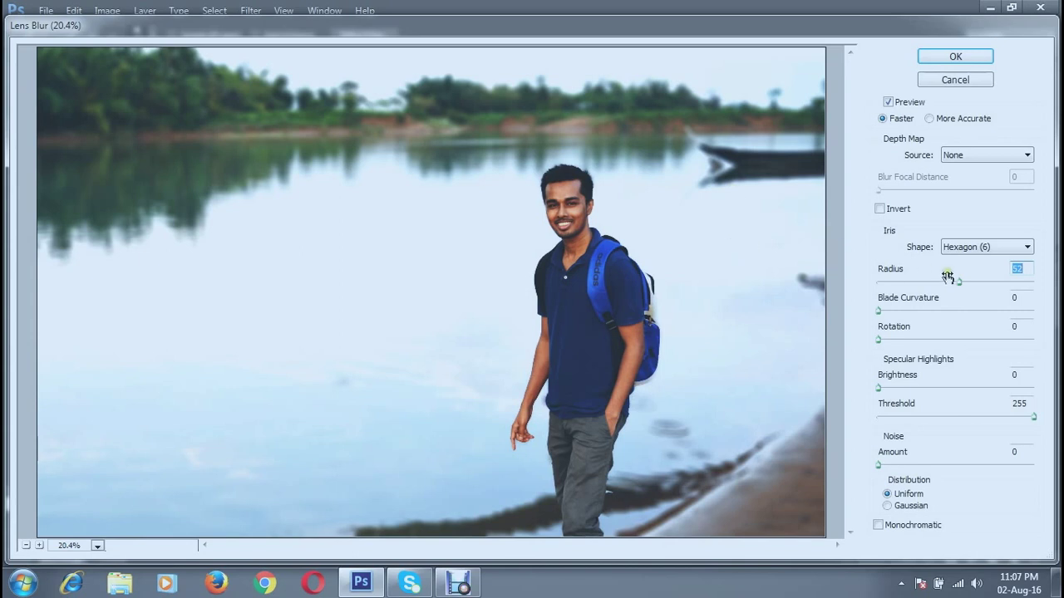
pyautogui.click(1015, 282)
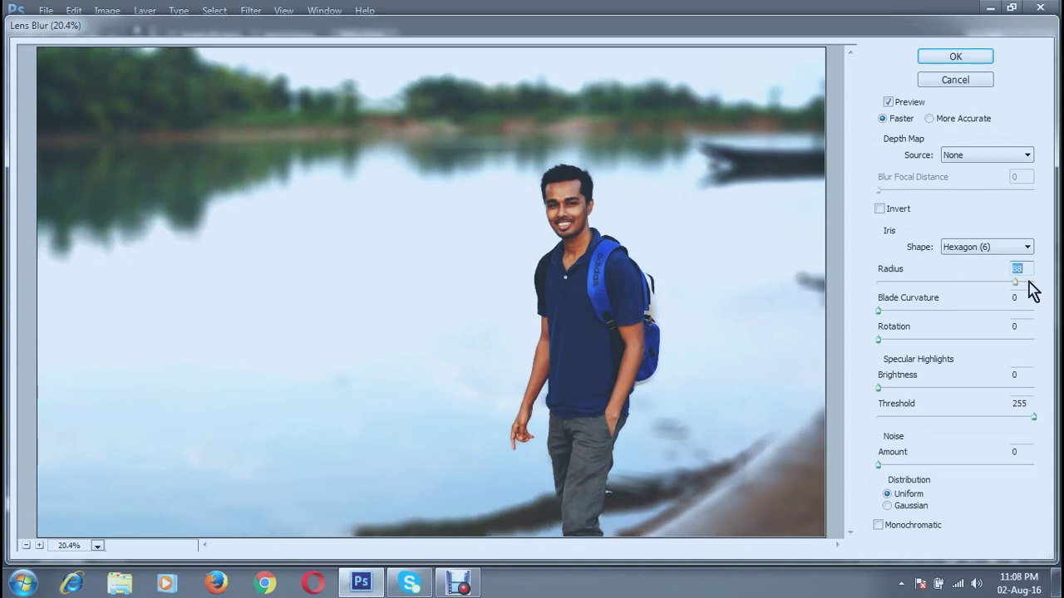
pyautogui.click(1029, 283)
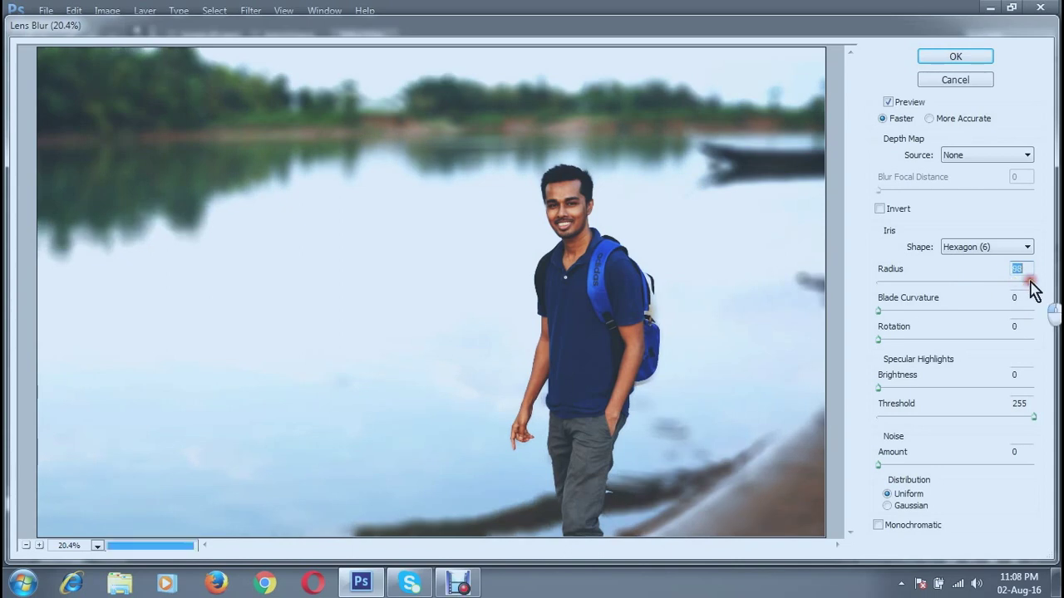
pyautogui.click(1034, 282)
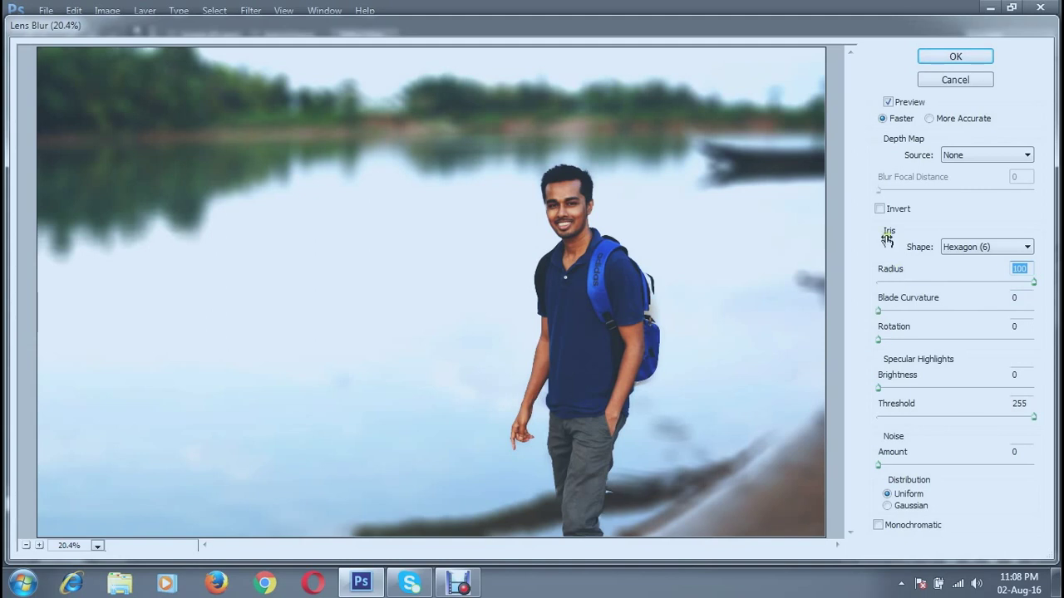
pyautogui.click(941, 65)
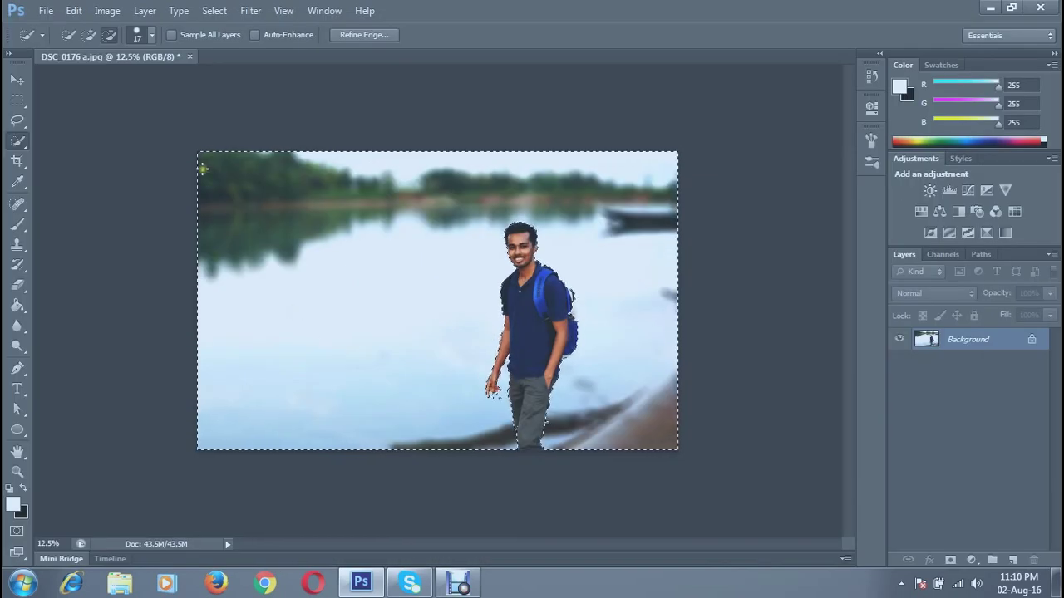
# Step: Deselect the background so the blurred photo has no selection outline
pyautogui.click(215, 11)
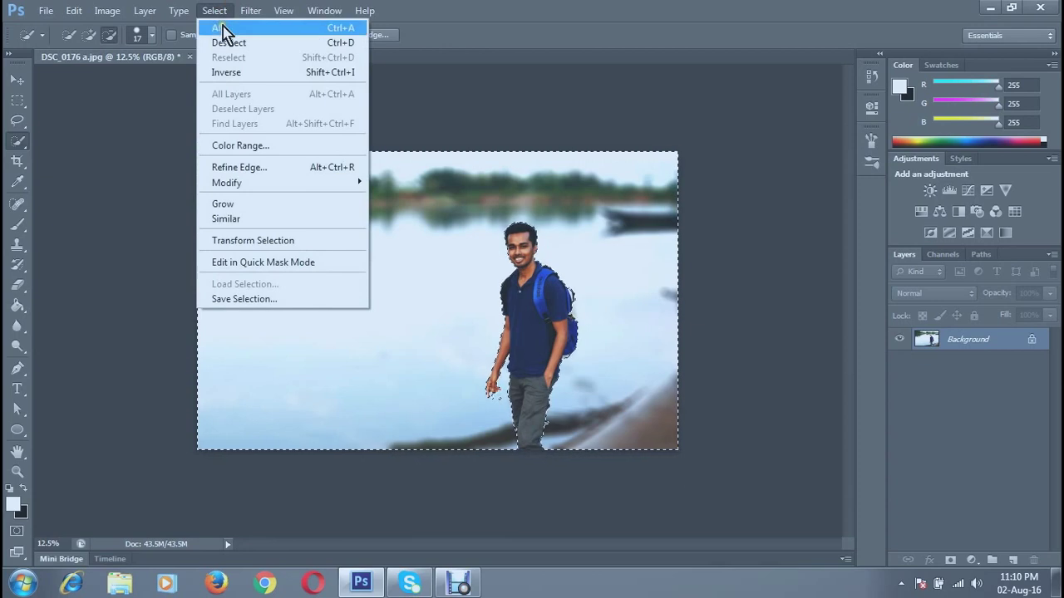
pyautogui.click(230, 51)
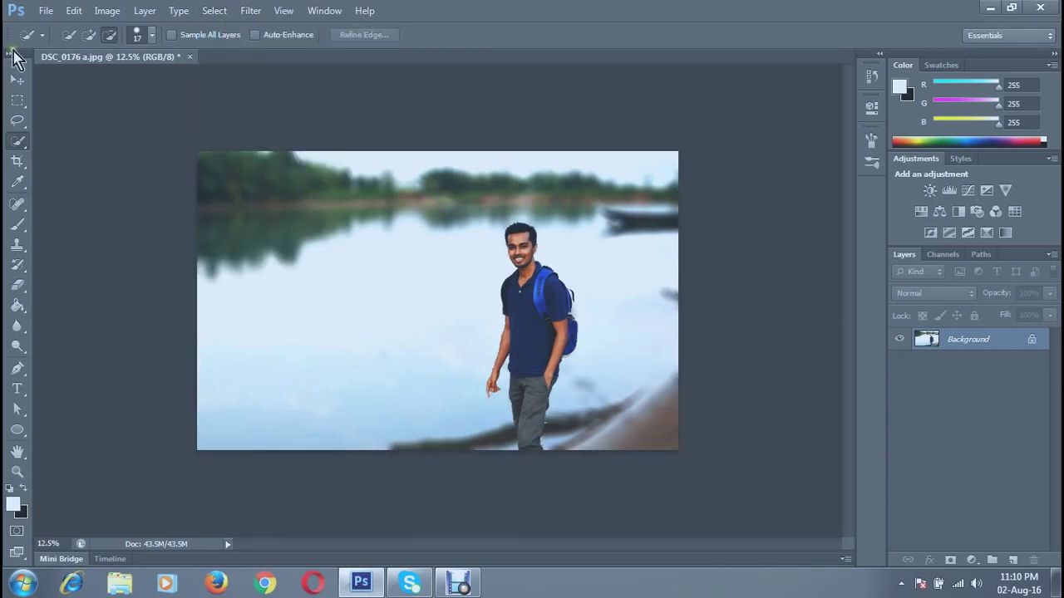
pyautogui.click(46, 13)
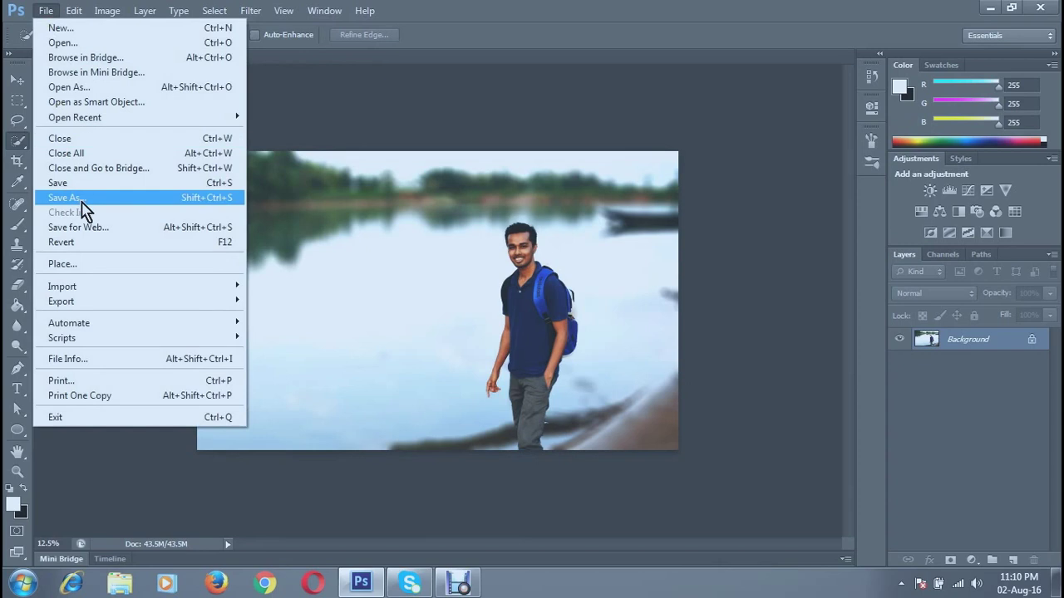
# Step: Save the image as 'DSC_0176 aas' JPEG on the Desktop at Maximum quality
pyautogui.click(81, 199)
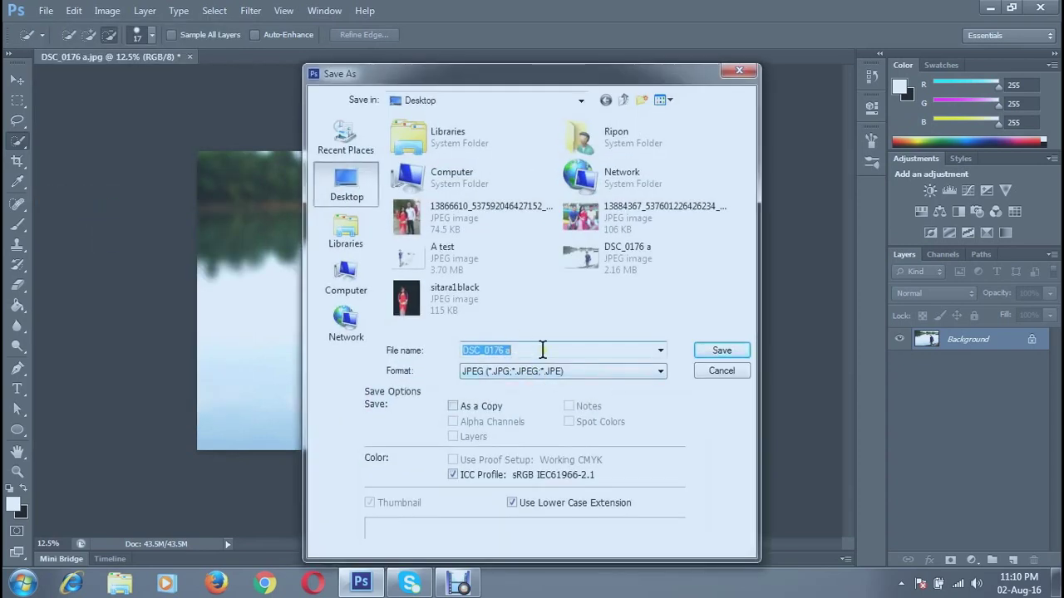
pyautogui.click(625, 351)
pyautogui.write('a')
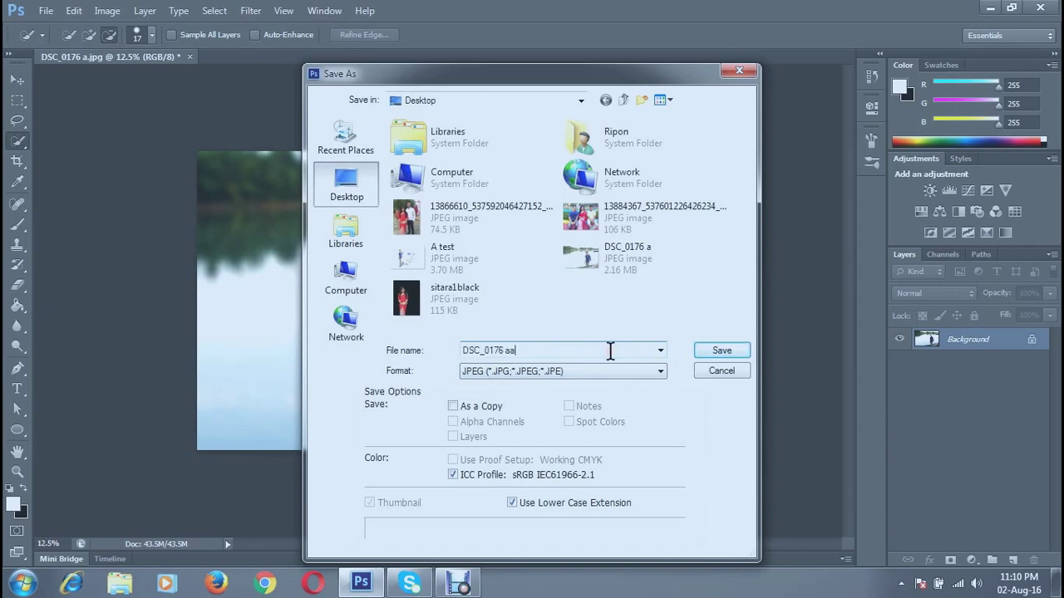
pyautogui.write('s')
pyautogui.click(710, 352)
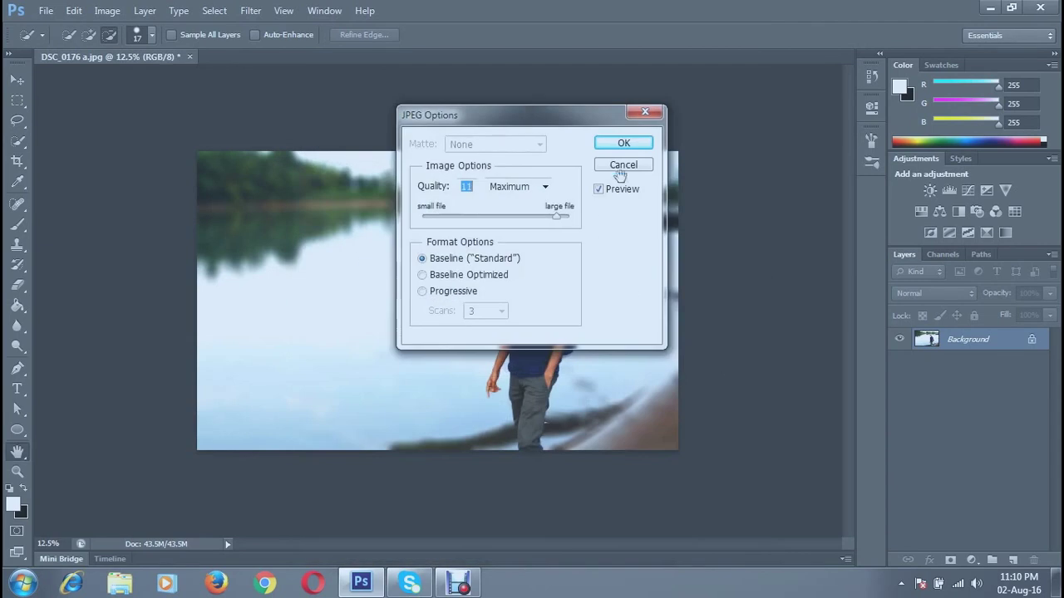
pyautogui.click(626, 151)
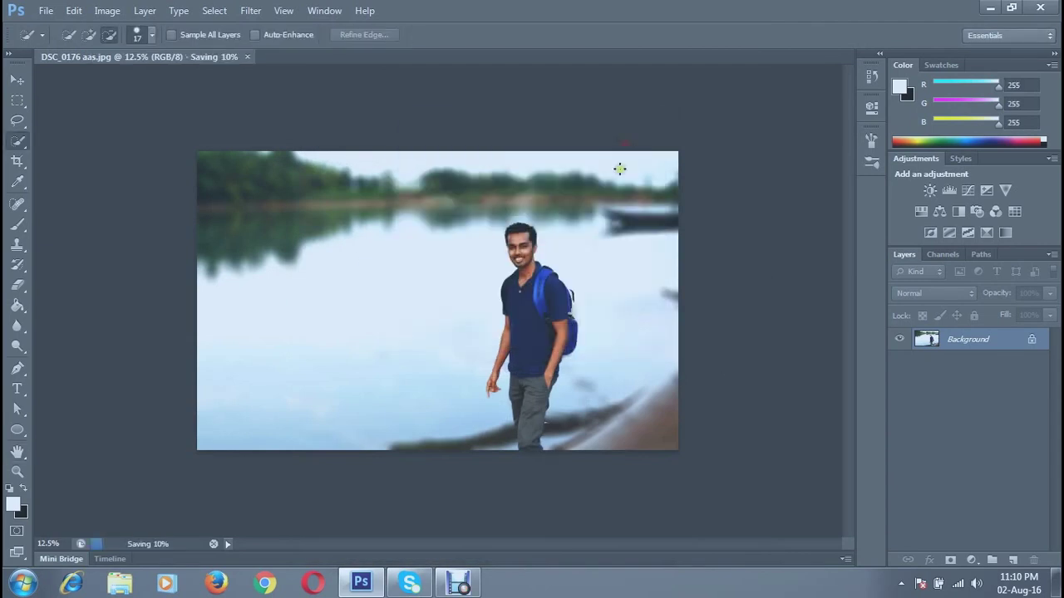